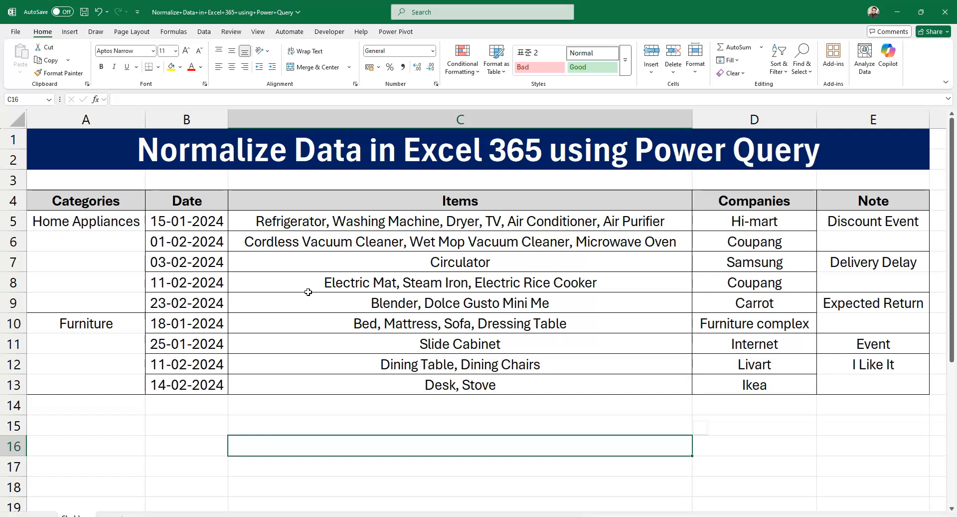
Review the source table's Categories, Date, Items, Companies and Note columns for blank cells and comma-separated entries
click(114, 221)
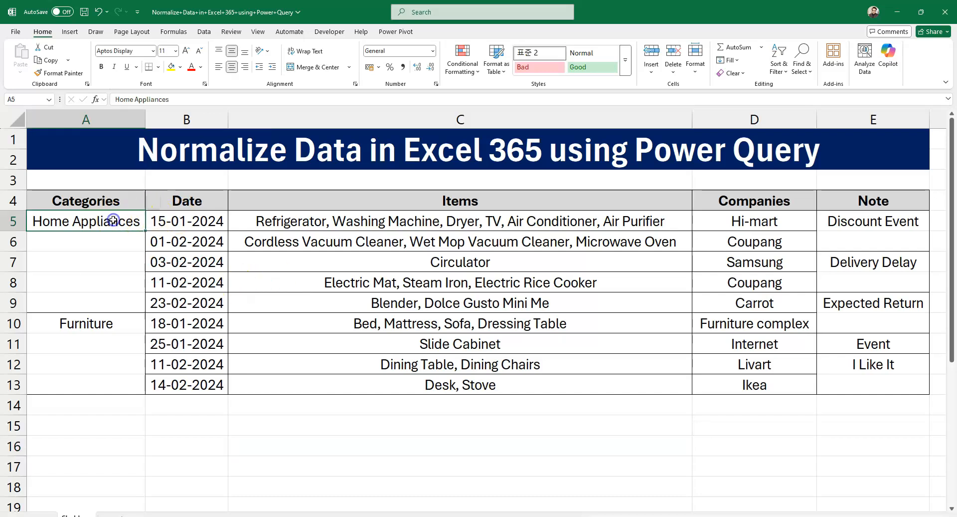
click(111, 324)
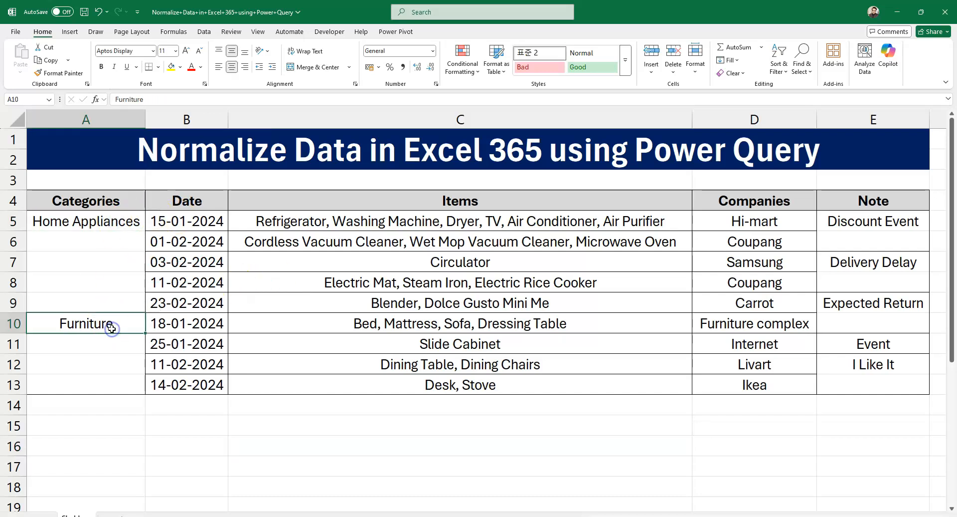
click(189, 204)
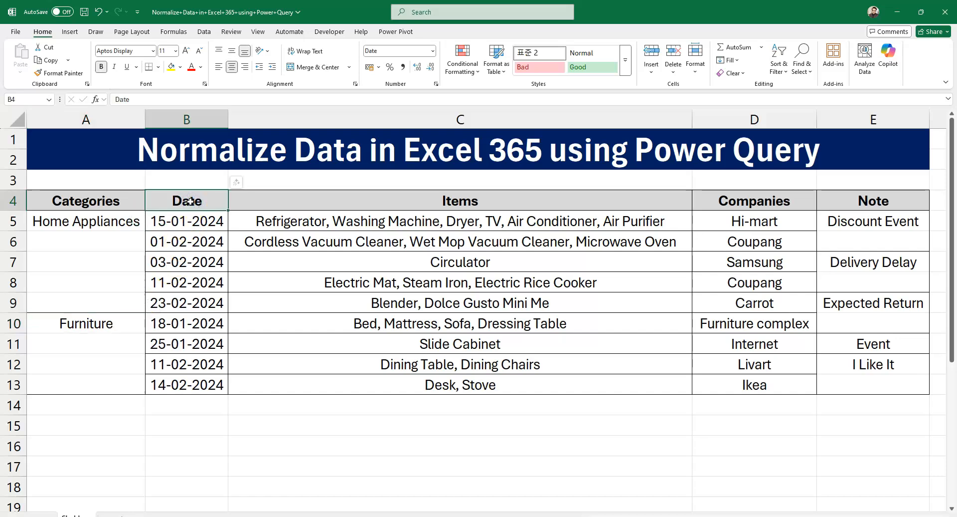
click(317, 203)
drag(572, 221, 577, 380)
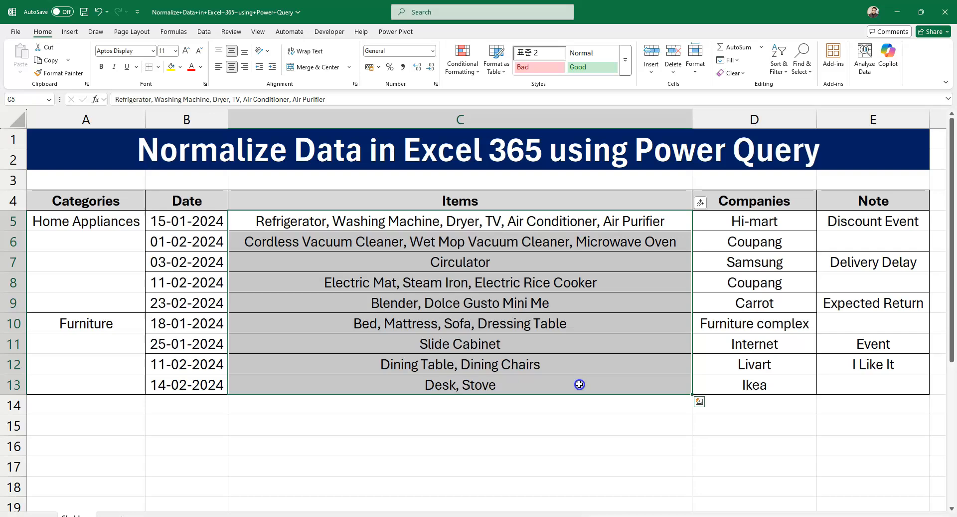
click(670, 222)
click(703, 202)
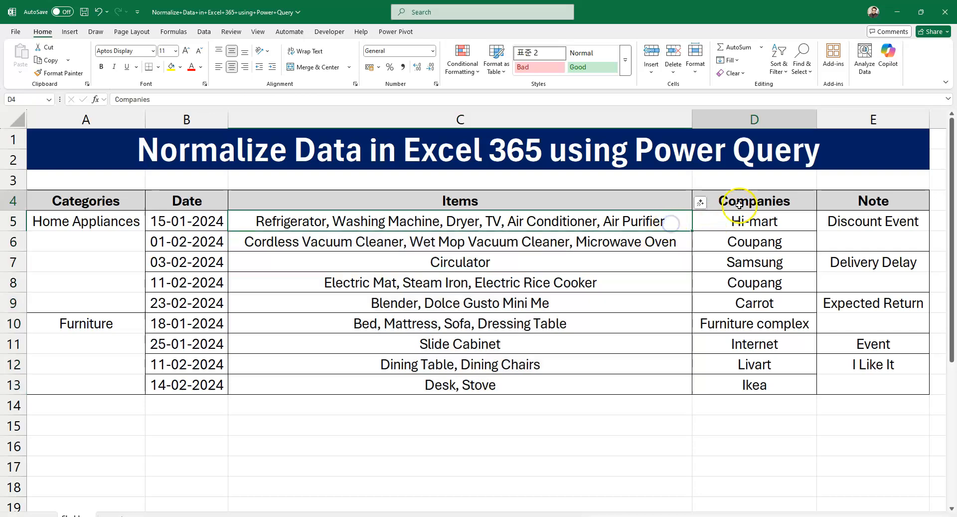
click(835, 201)
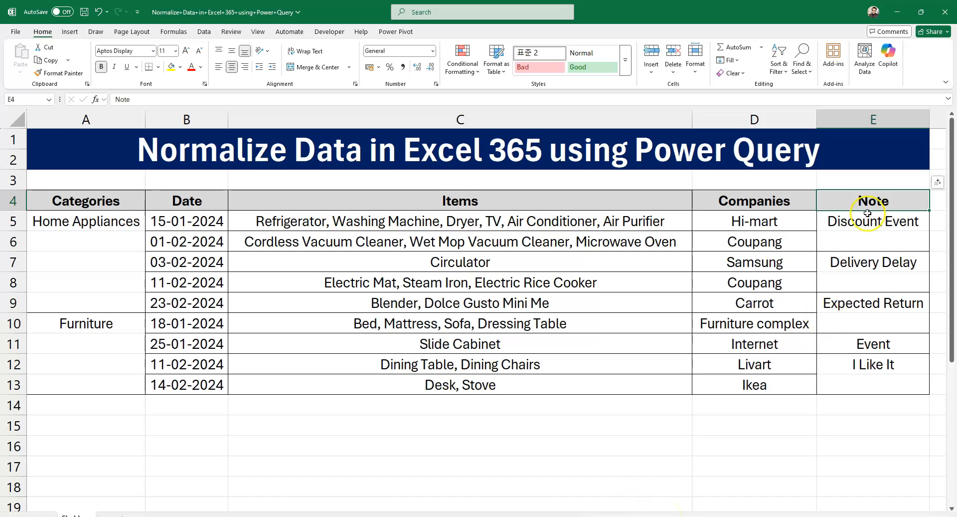
Examine the example of the normalized table in columns G to K, then return to the source data
click(921, 12)
drag(753, 500, 920, 477)
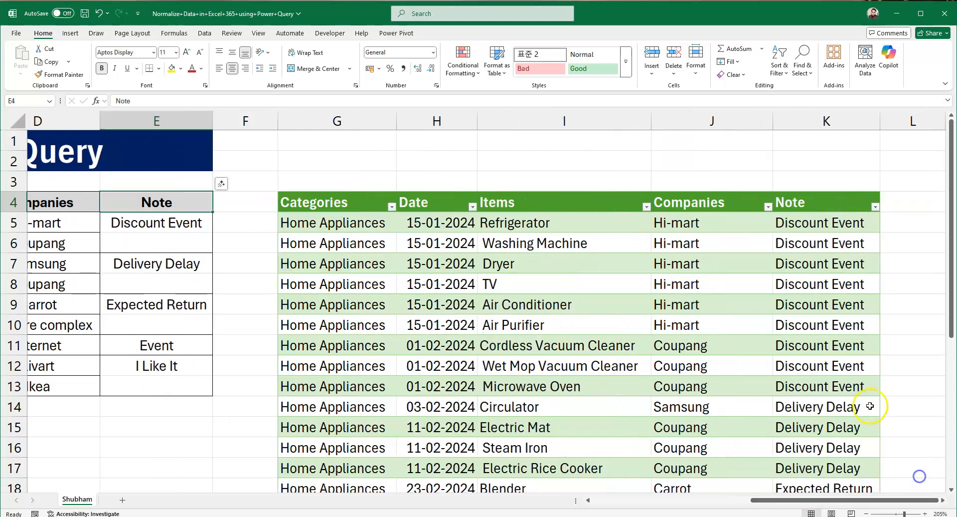
scroll(865, 406, down, 6)
scroll(833, 376, up, 2)
scroll(830, 376, up, 4)
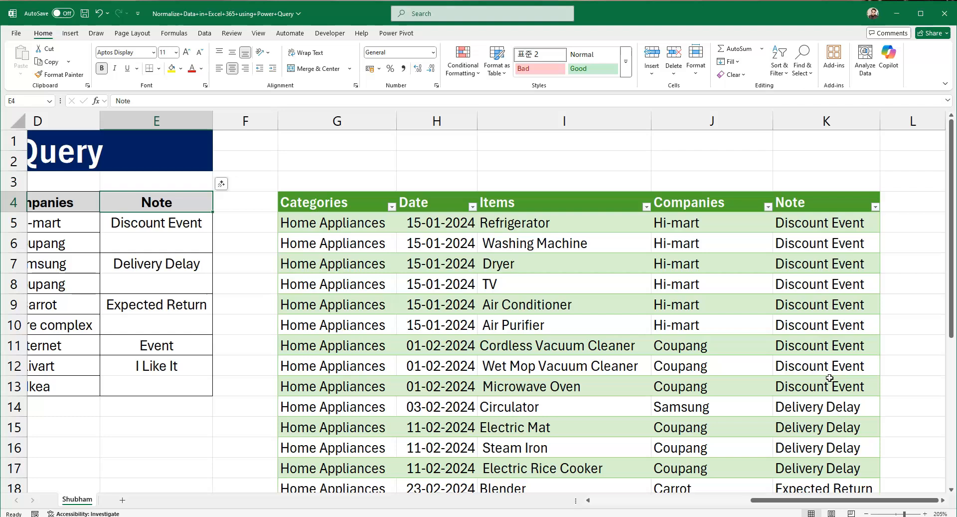
drag(803, 500, 644, 501)
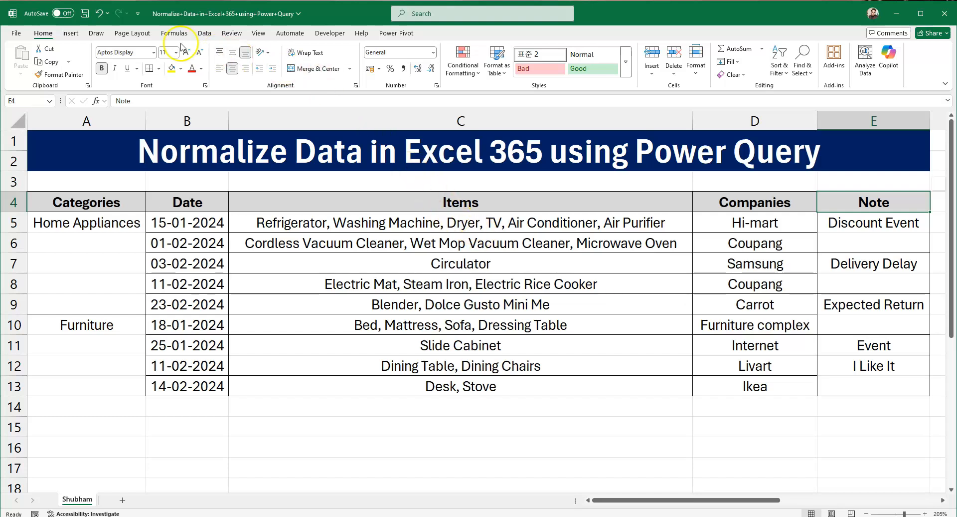
Convert the range A4:E13 into a table with headers and load it into the Power Query Editor
drag(83, 195, 842, 377)
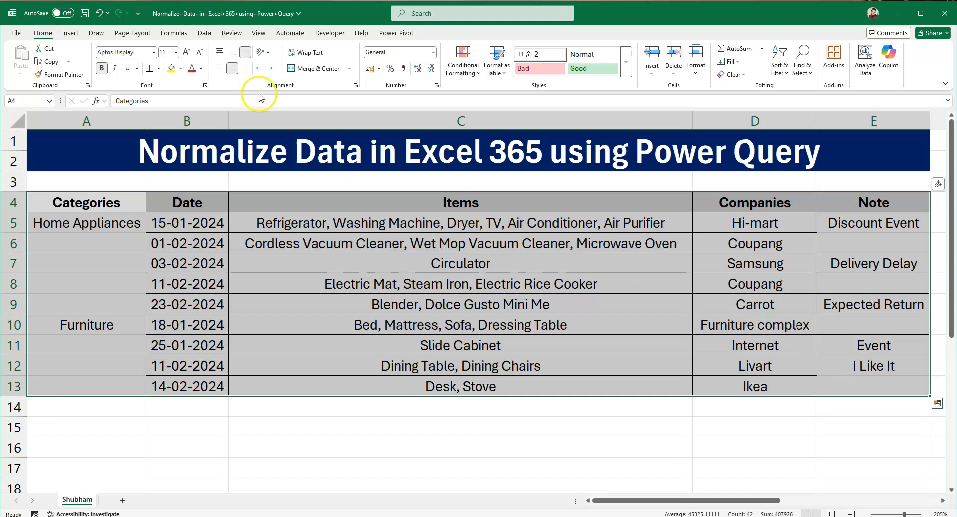
click(69, 33)
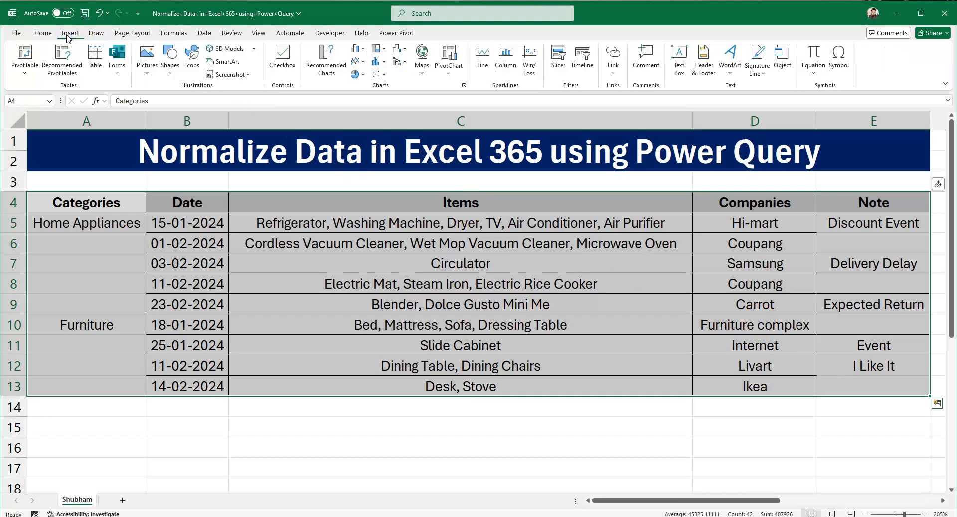
click(93, 61)
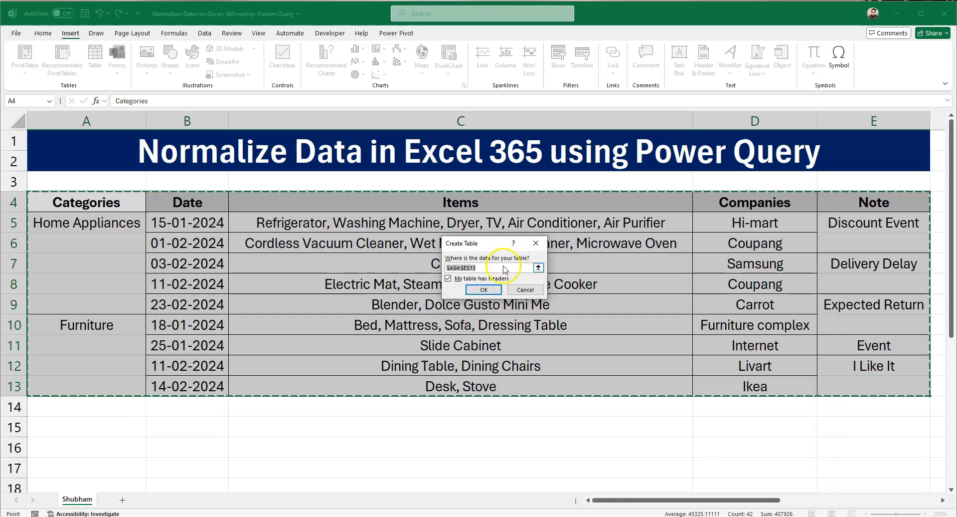
click(487, 290)
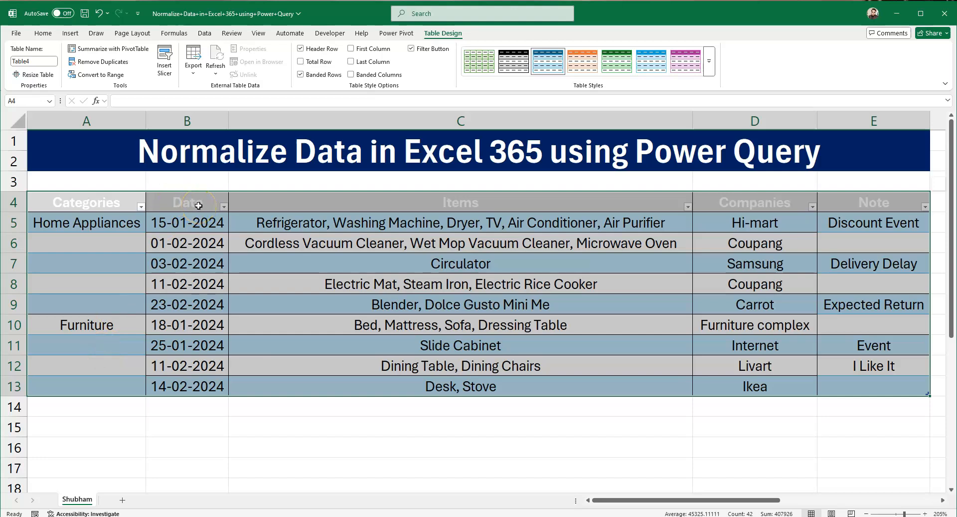
click(204, 33)
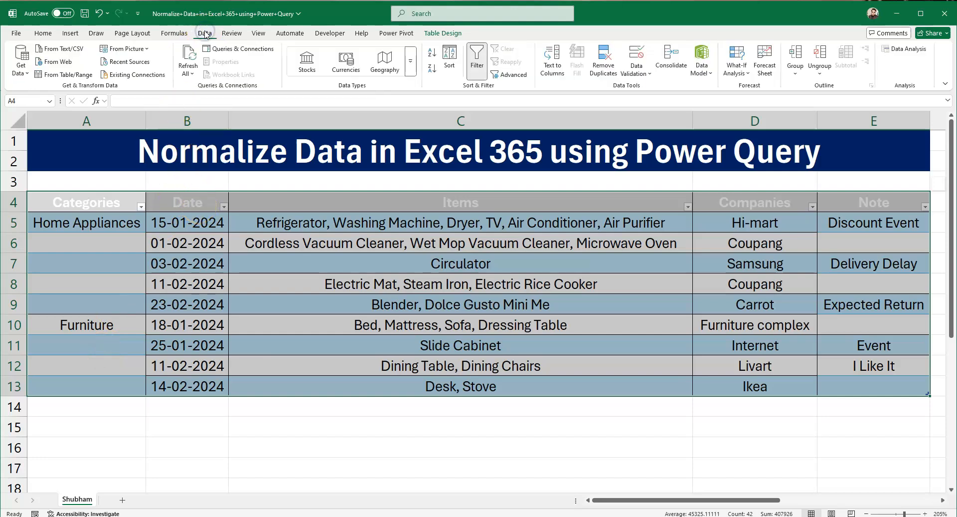
click(68, 74)
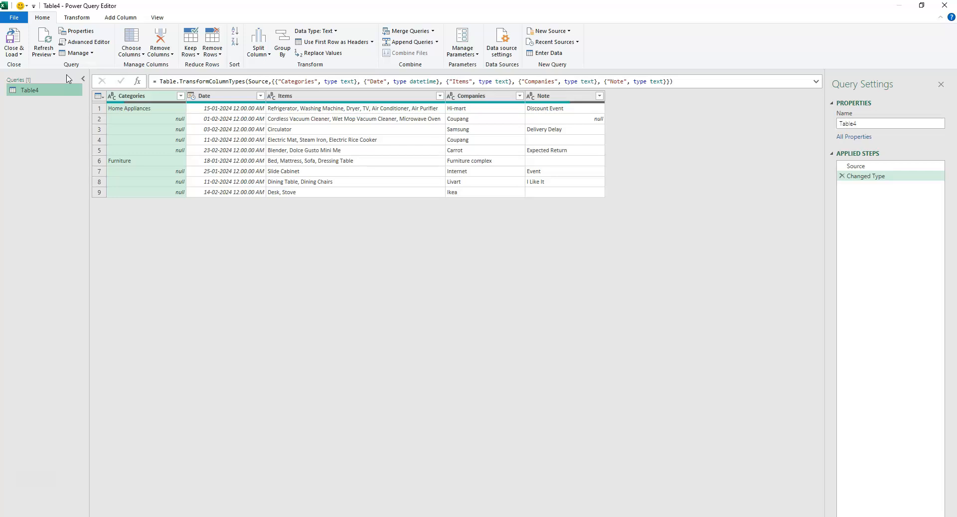
Fill the Categories column down so each empty row takes the category above it
click(134, 96)
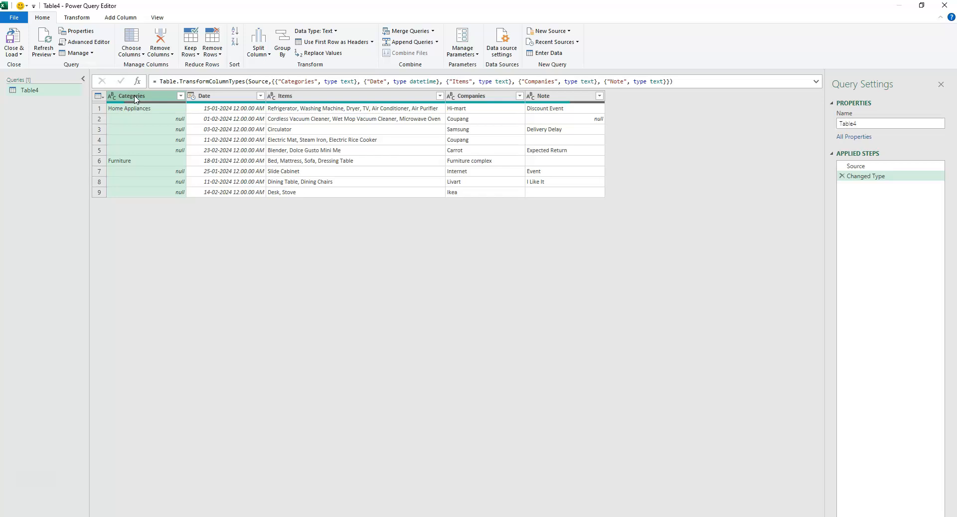
click(77, 18)
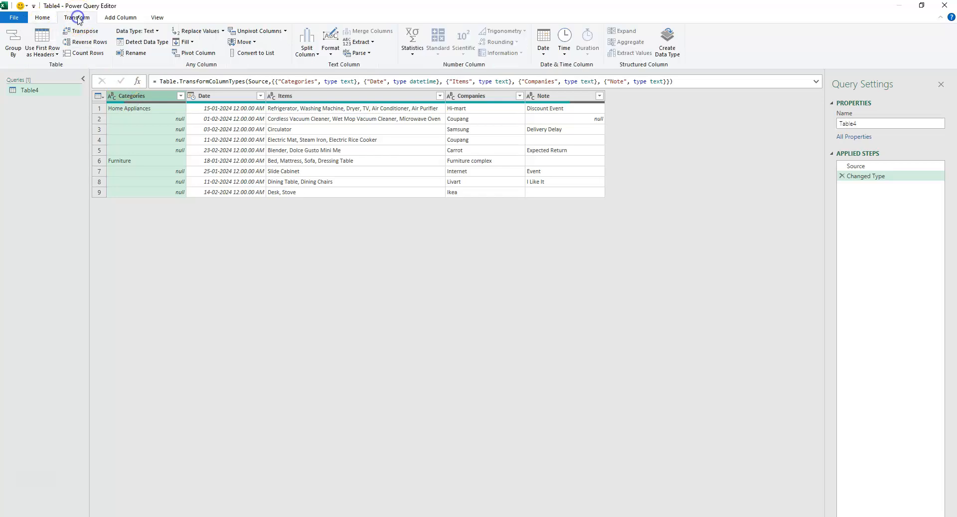
click(184, 42)
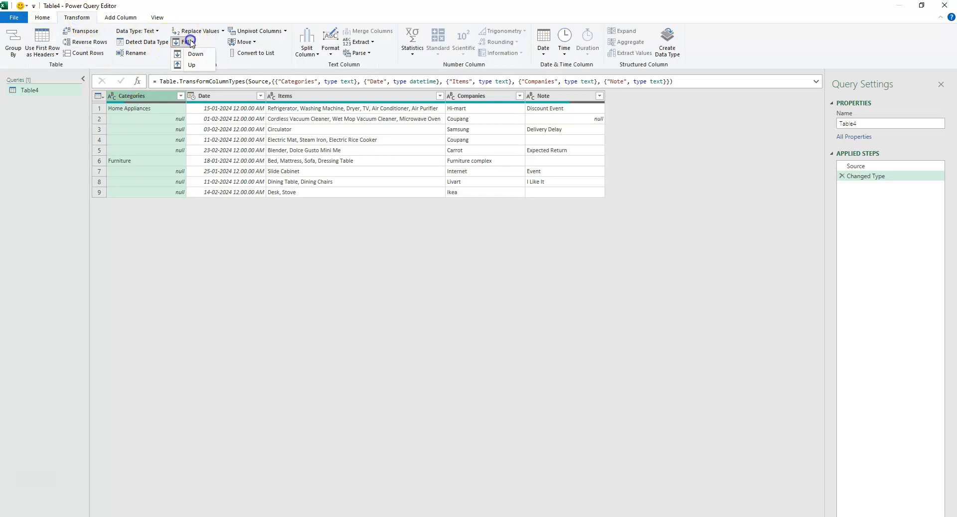
click(193, 53)
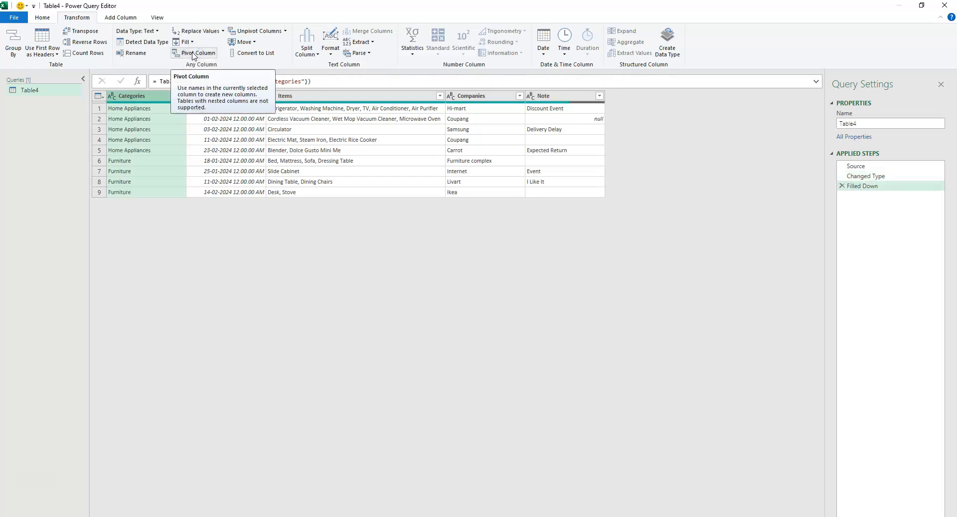
Change the Date column's data type to Date
click(229, 95)
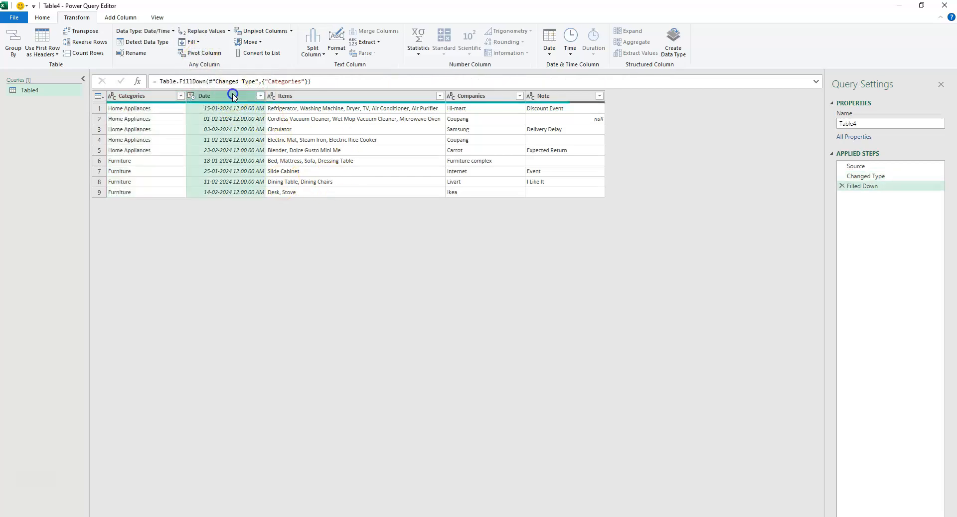
click(192, 96)
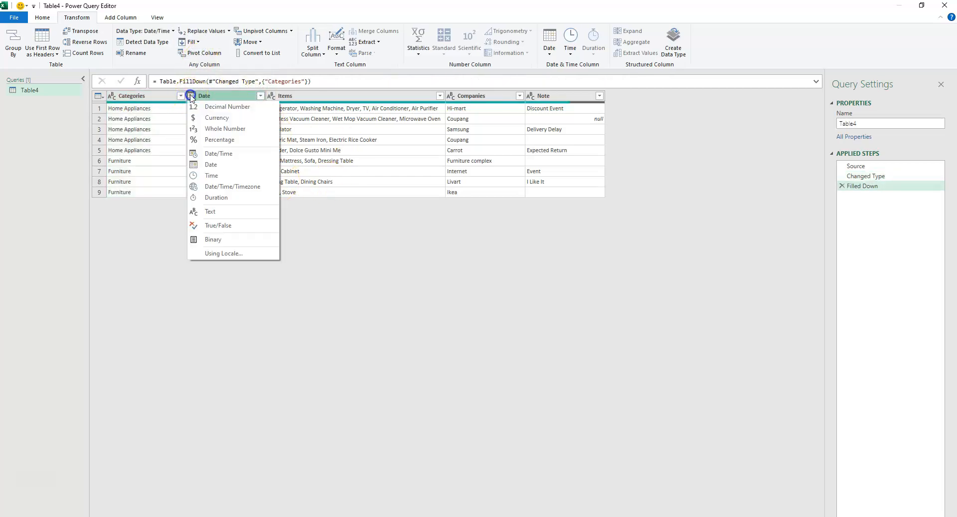
click(208, 164)
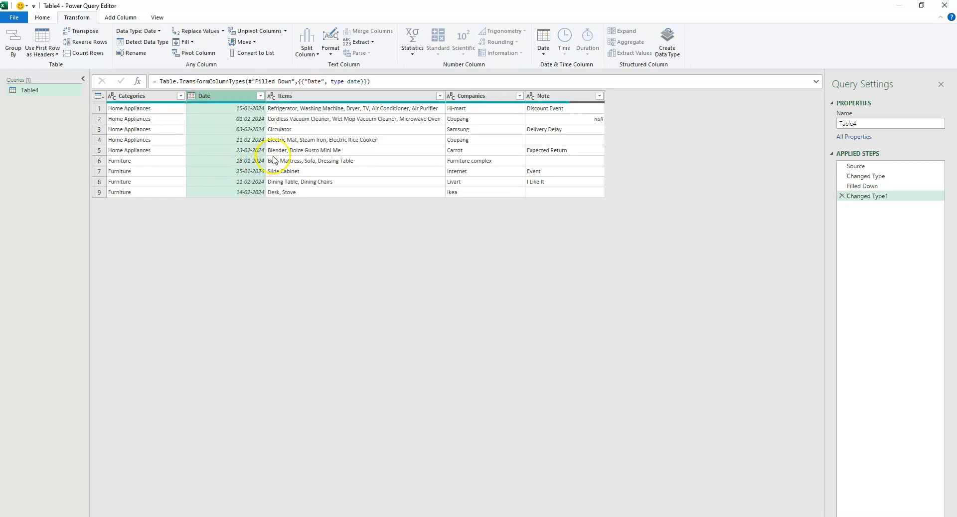
Replace the empty values in the Note column with null and fill the column down
click(555, 99)
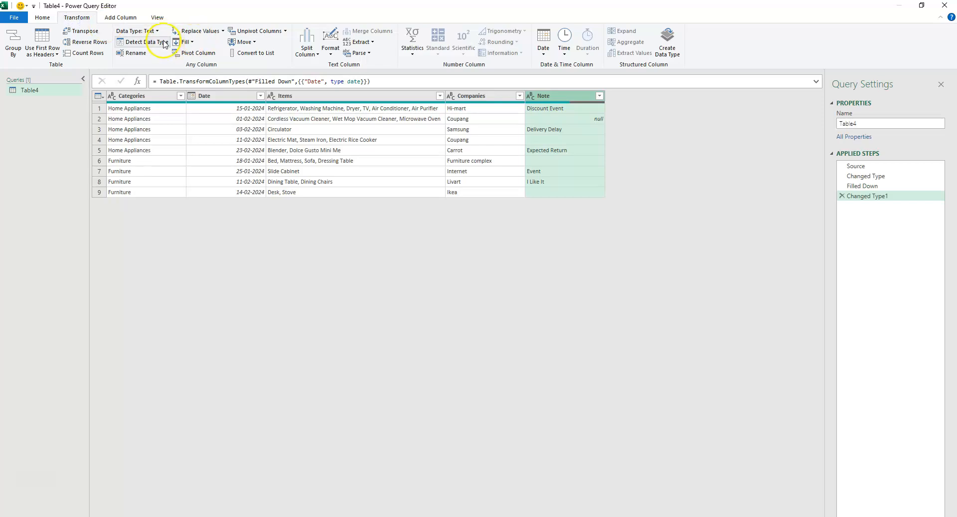
click(212, 31)
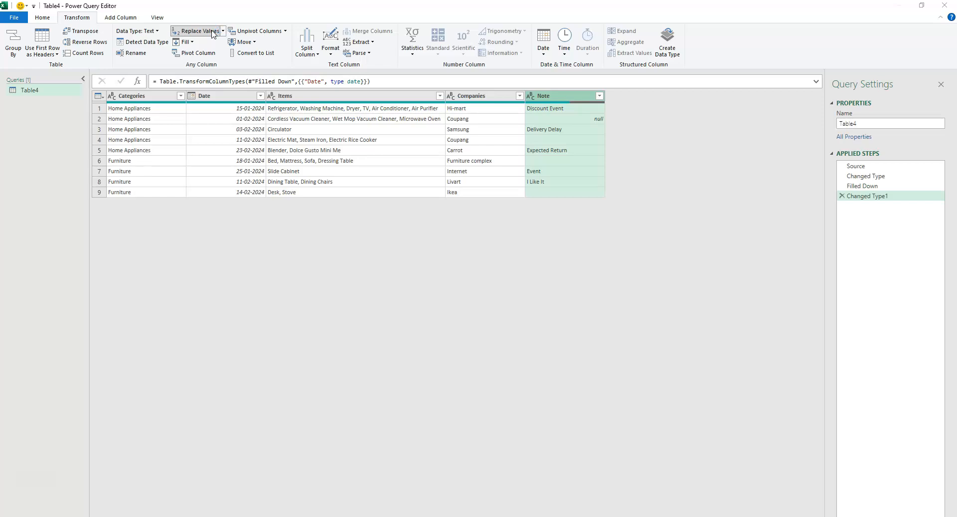
click(337, 252)
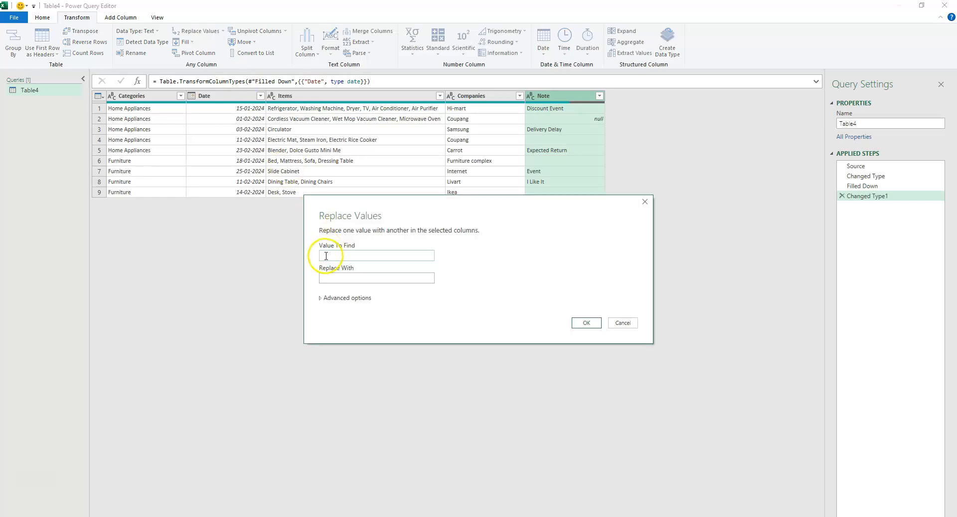
click(334, 280)
text(null)
click(587, 322)
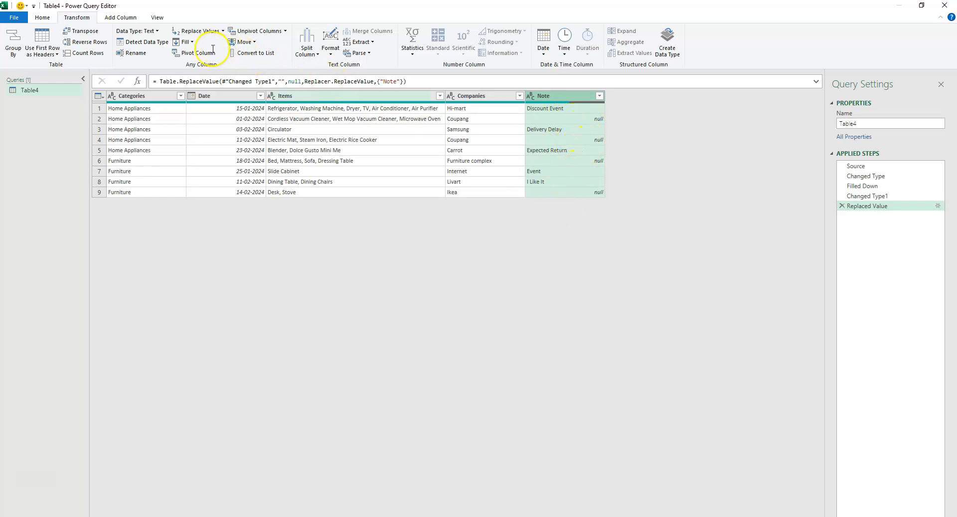
click(191, 43)
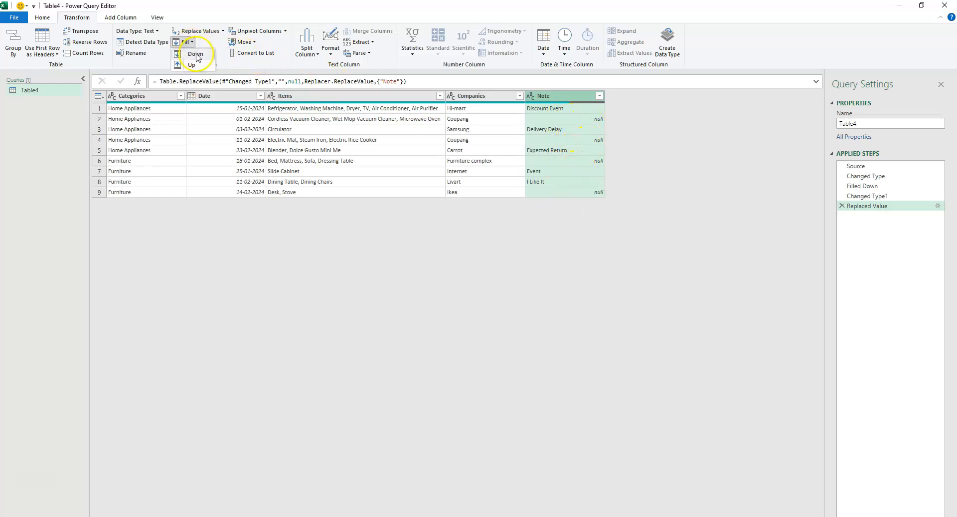
click(195, 53)
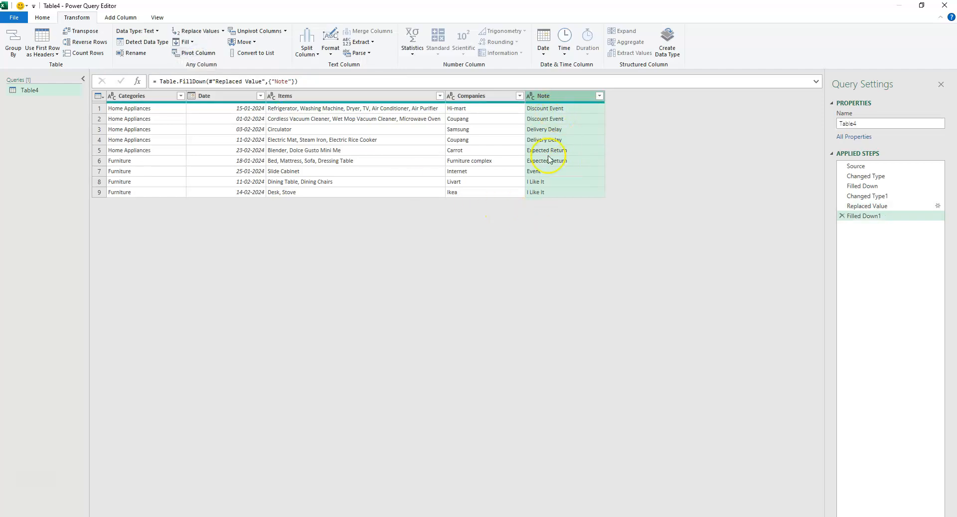
Split the Items column by comma at each occurrence of the delimiter, into rows instead of columns
click(326, 96)
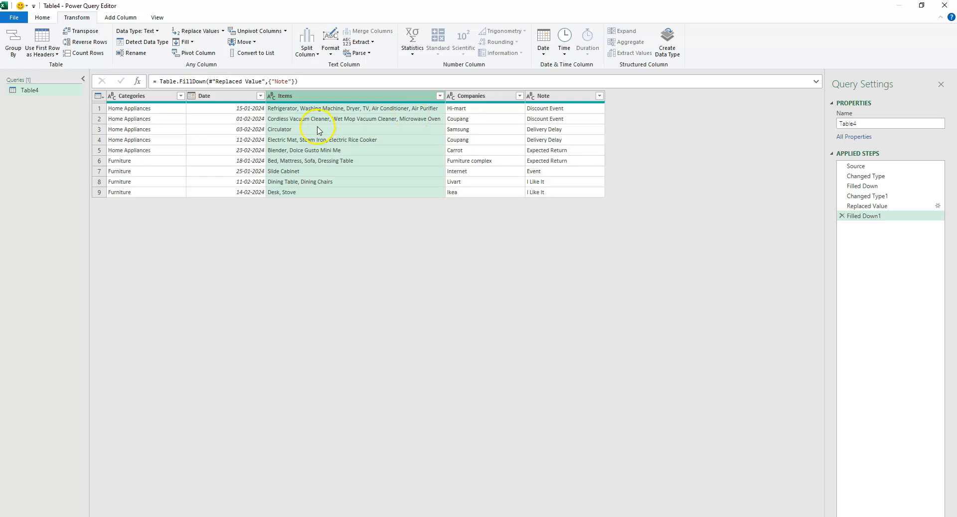
right_click(389, 99)
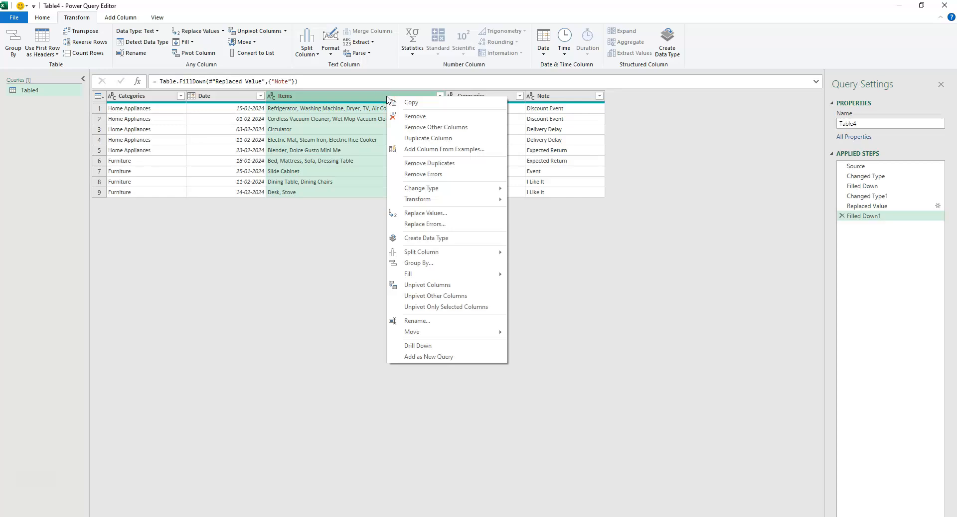
mouse_move(472, 252)
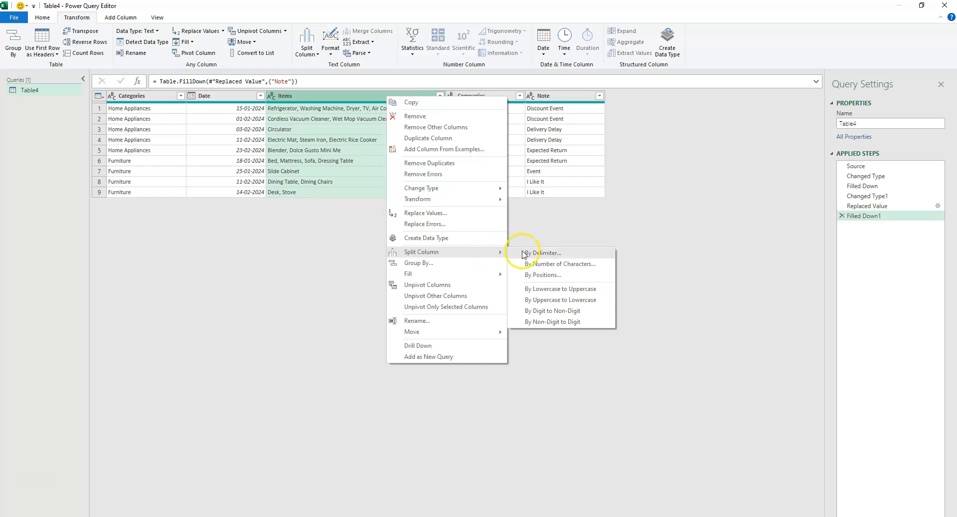
click(524, 253)
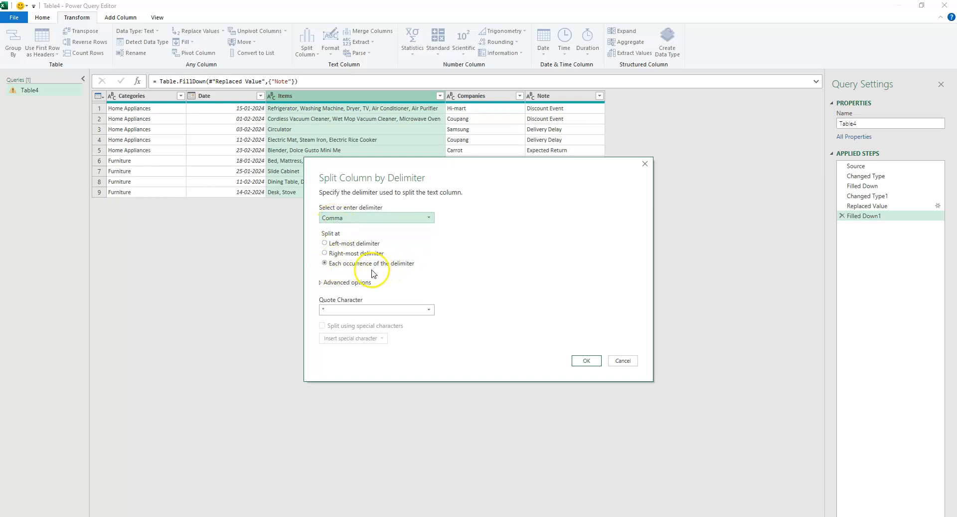
click(320, 282)
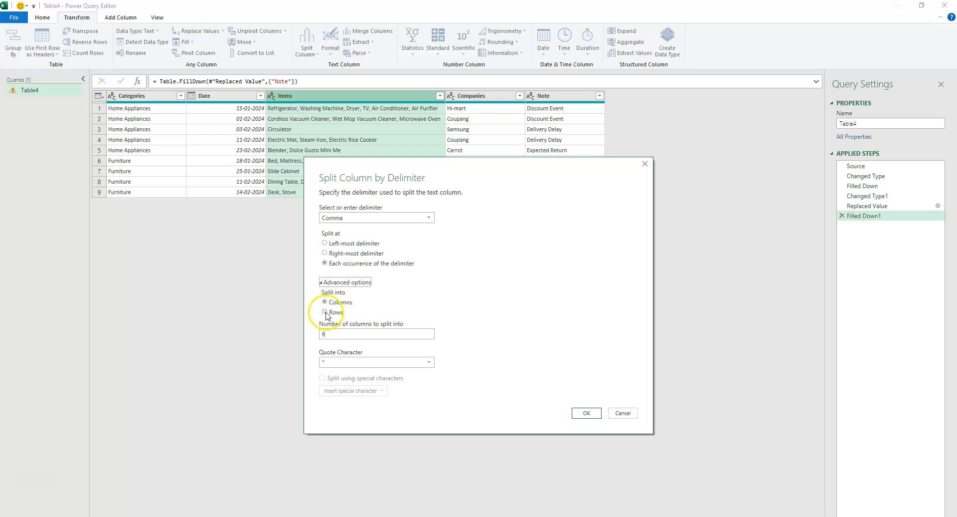
click(325, 312)
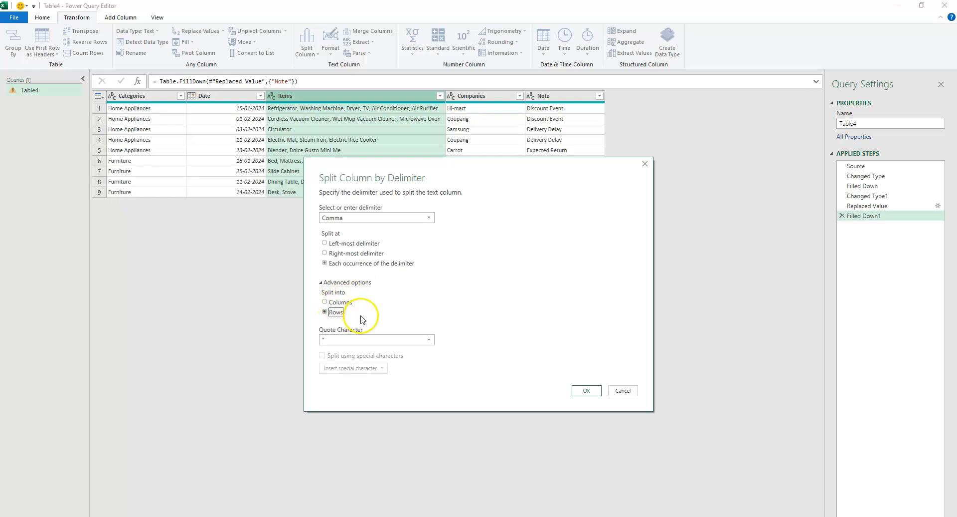
click(583, 390)
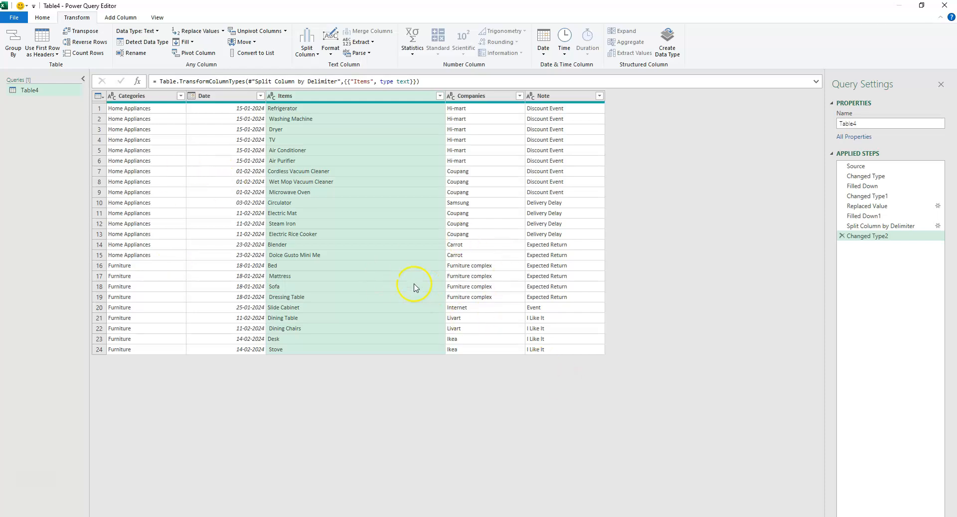
Close the query editor, load the transformed data into a new worksheet and check the resulting table
click(43, 19)
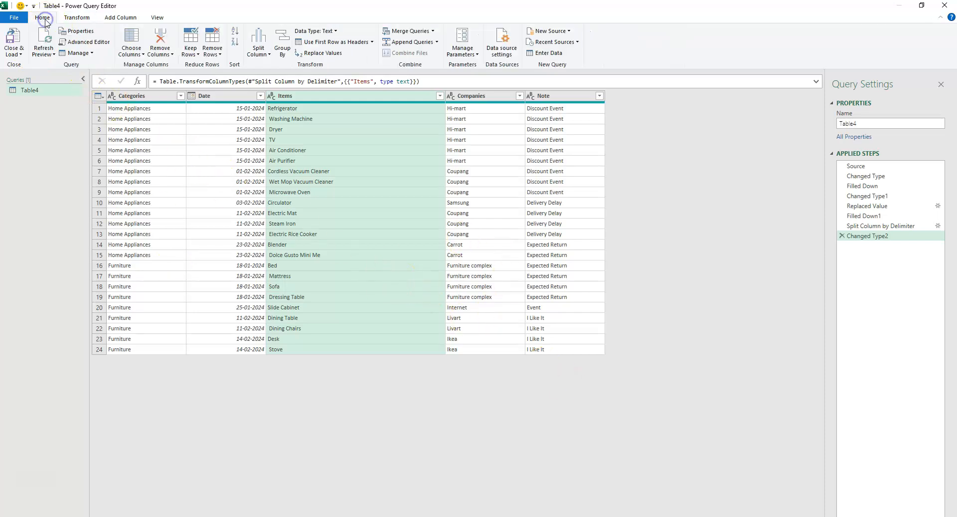
click(22, 47)
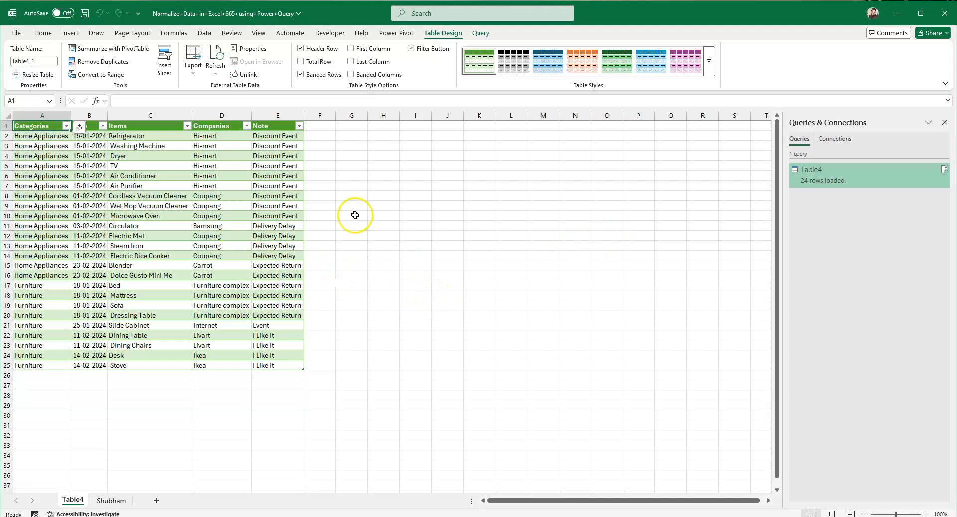
click(287, 176)
drag(36, 126, 309, 357)
click(526, 280)
scroll(481, 299, up, 3)
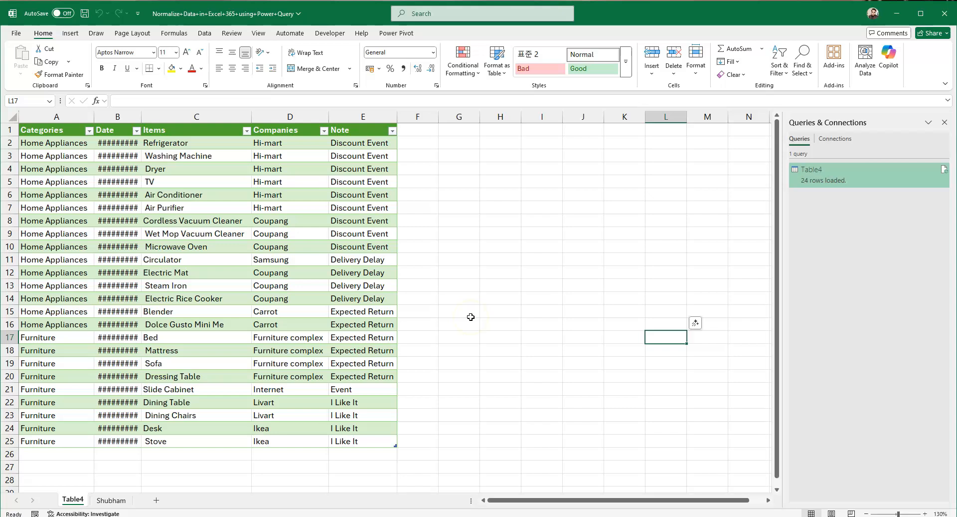
scroll(471, 317, up, 1)
scroll(471, 317, down, 1)
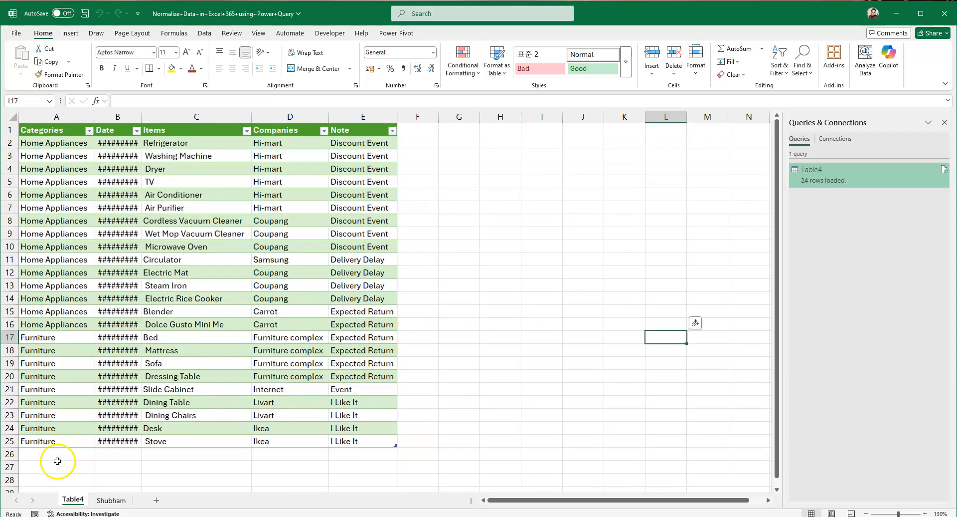